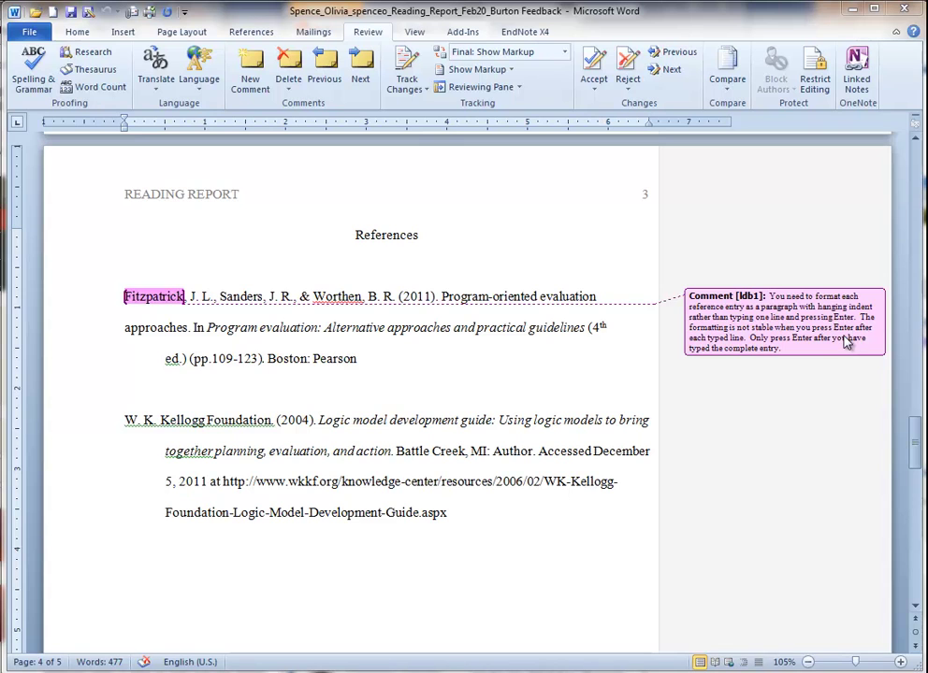
Step: Delete the reviewer's hanging-indent comment on the references and zoom the page to Page Width
left_click(786, 342)
right_click(775, 341)
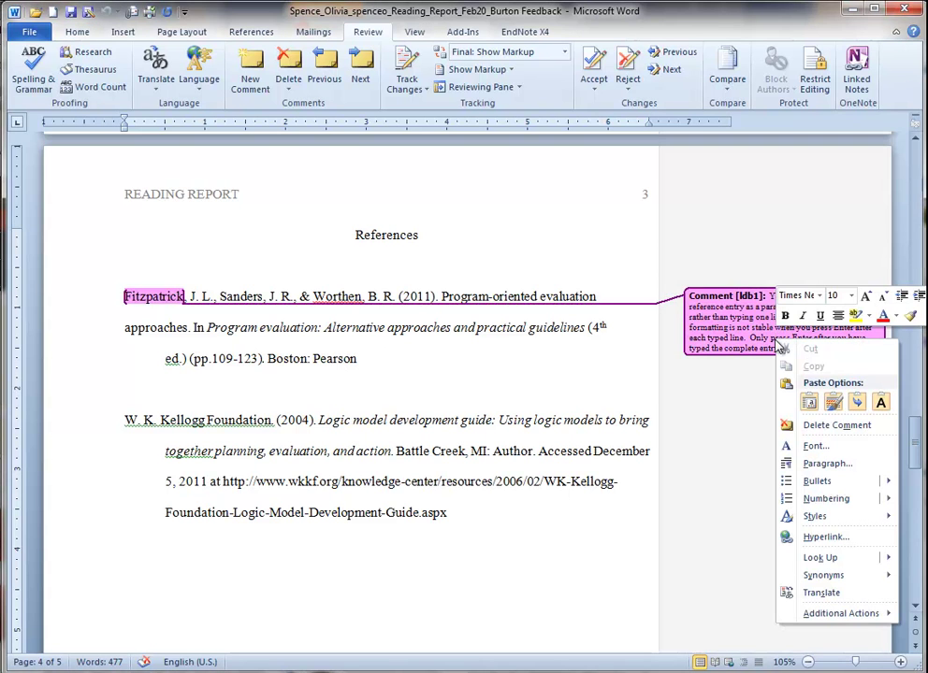
left_click(836, 426)
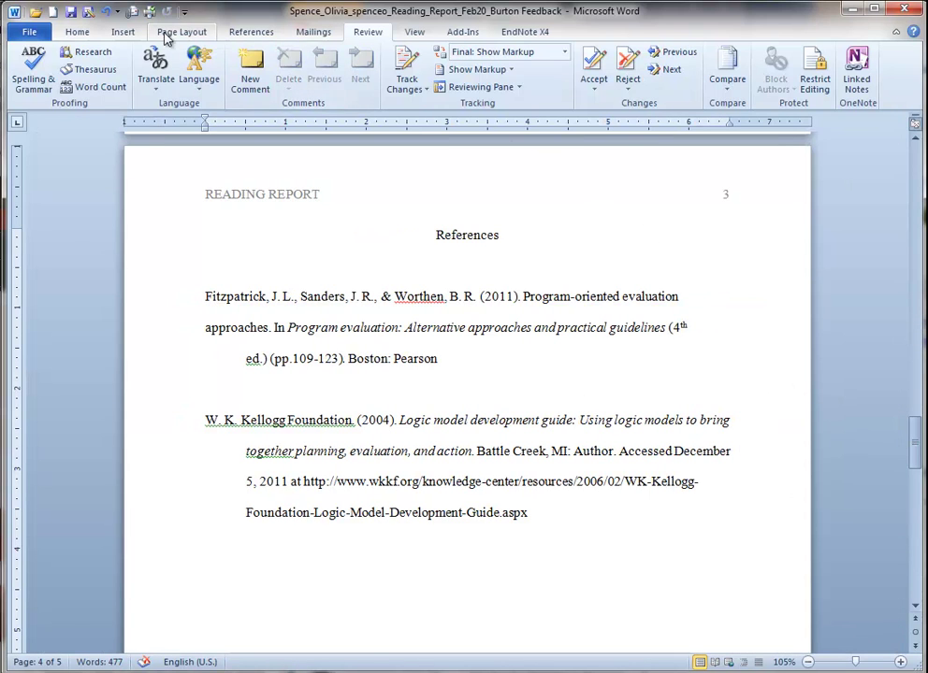
left_click(405, 33)
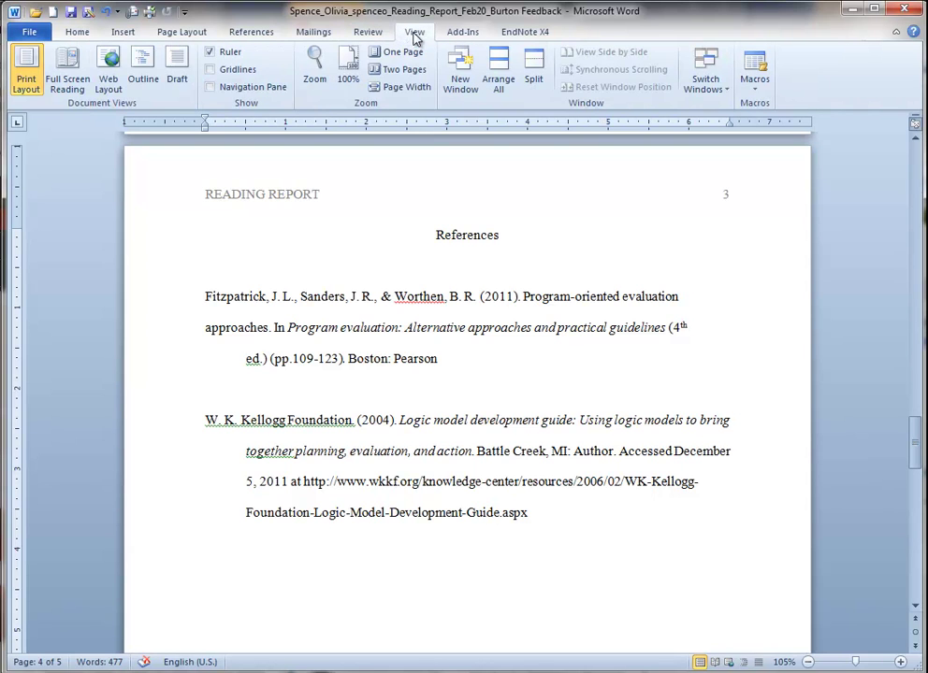
left_click(419, 88)
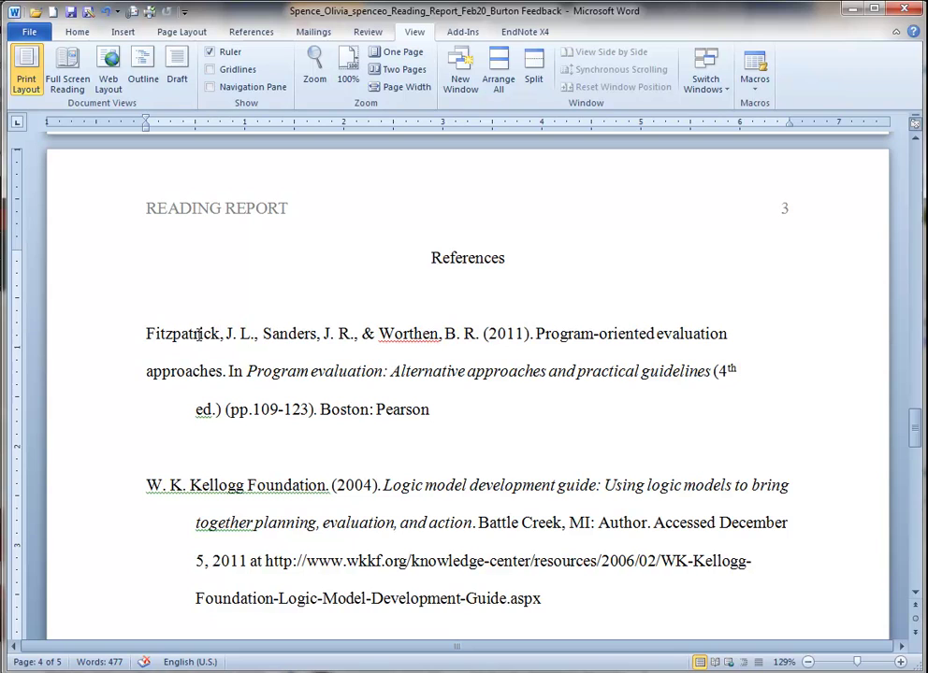
Step: Add the missing comma after Fitzpatrick and inspect the entry's manual line breaks and indents
type(",")
key("Up")
key("Up")
key("Down")
key("Down")
key("Right")
key("Left")
key("Up")
key("Up")
key("Down")
key("End")
key("Right")
key("Right")
Step: Insert filler text 'Akjdf dfalkjfd…' just before 'In' in the Fitzpatrick entry
key("Up")
key("Up")
key("Down")
key("Down")
key("Up")
key("Up")
key("Down")
key("ctrl+Right")
type("aches. Akjdf dfalkjfd djalskdja dlkfajsd;lkajf dfkajsd;lkfjas dfa;lk d")
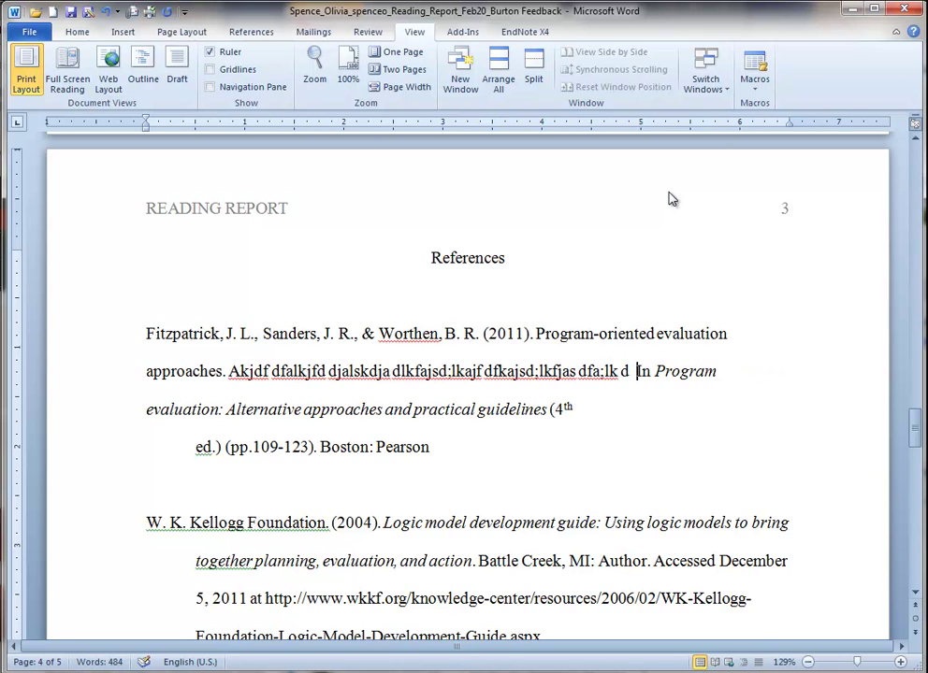
Step: Delete the 'Akjdf dfalkjfd…' filler text before 'In', returning the word count to 477
left_click(590, 411)
left_click_drag(632, 373, 250, 392)
key("BackSpace")
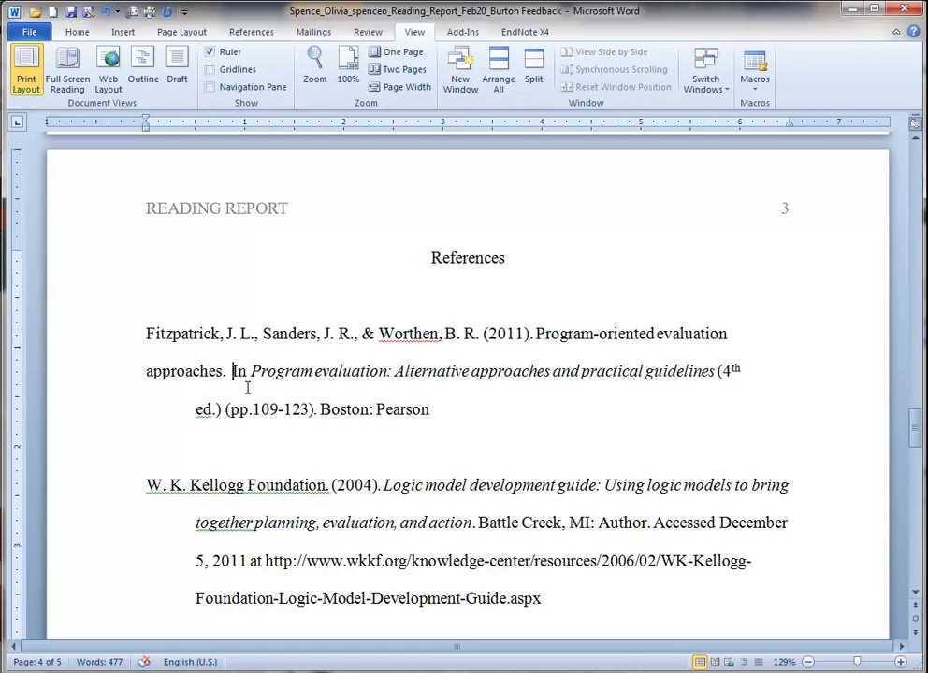
Step: Rejoin 'ed.)' onto the '(4th' line and end the entry with a period after 'Pearson'
key("End")
key("Down")
key("BackSpace")
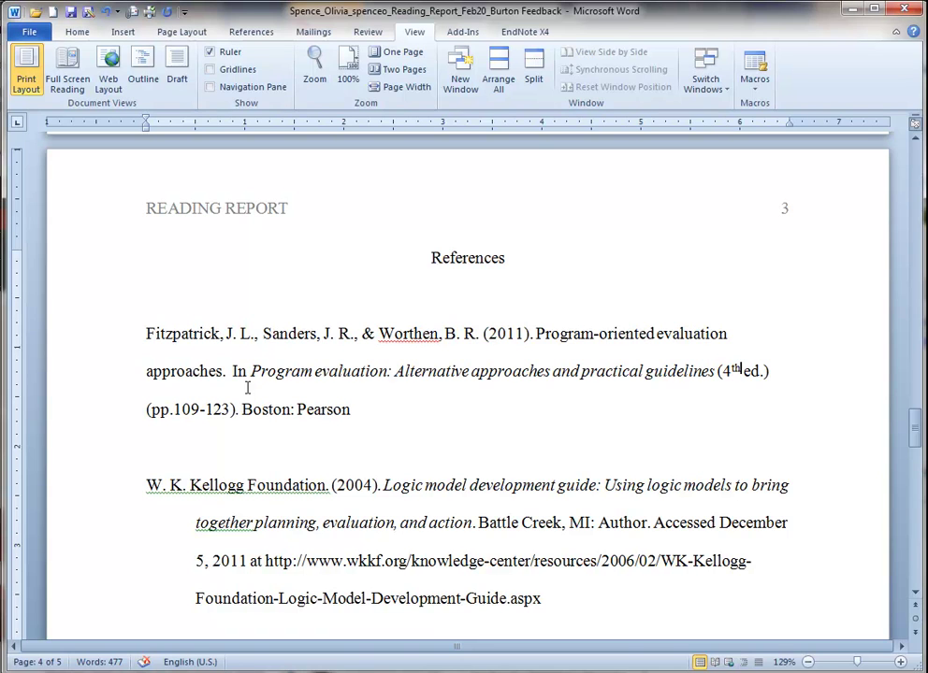
key("Down")
type(".")
Step: Select the Fitzpatrick reference paragraph, place the caret inside it, and show the Home ribbon
left_click(148, 372)
left_click(147, 410)
left_click_drag(372, 408, 146, 334)
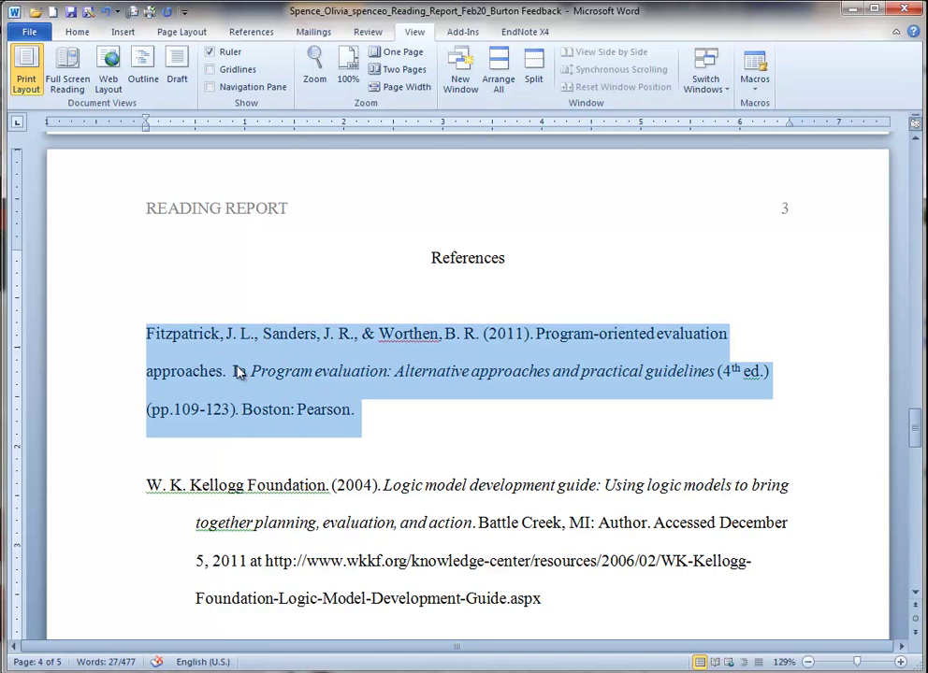
left_click(239, 372)
left_click_drag(355, 409, 190, 350)
left_click(301, 382)
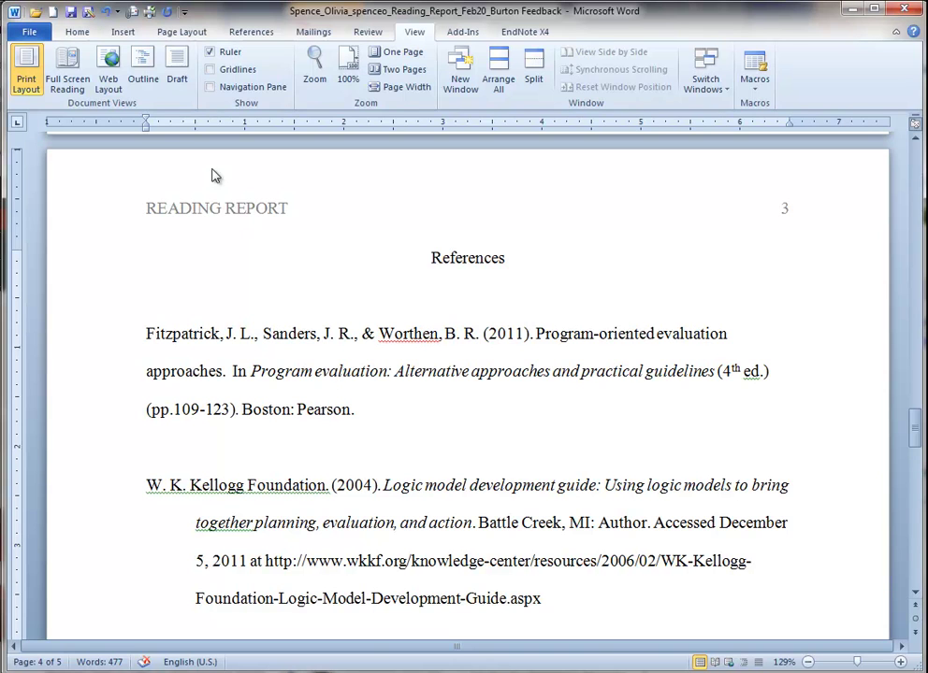
left_click(81, 36)
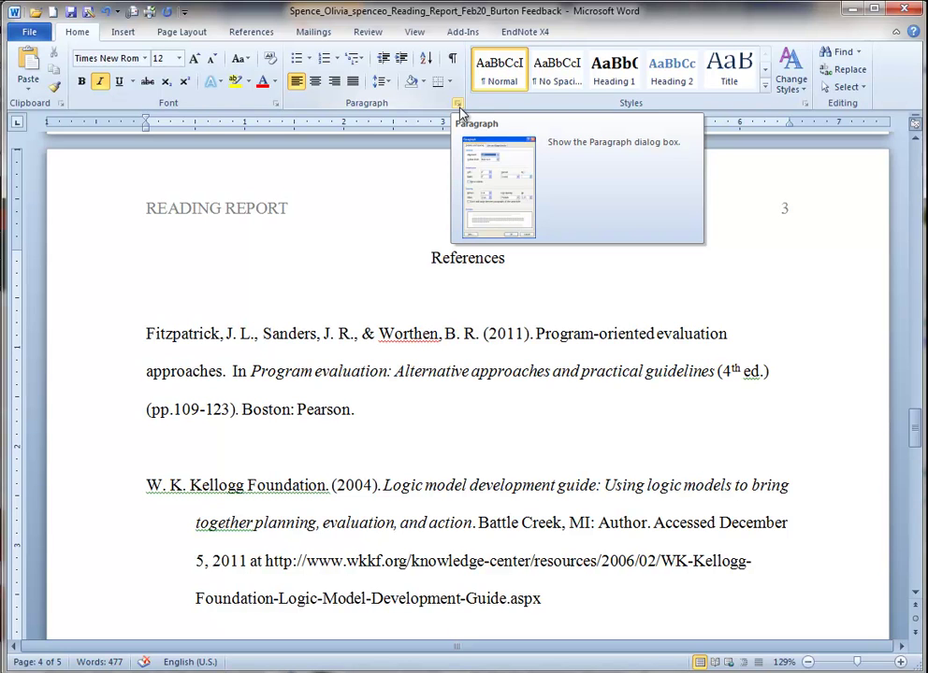
Step: Set the Fitzpatrick paragraph's Special indent to Hanging by 0.5" in Paragraph settings
left_click(459, 106)
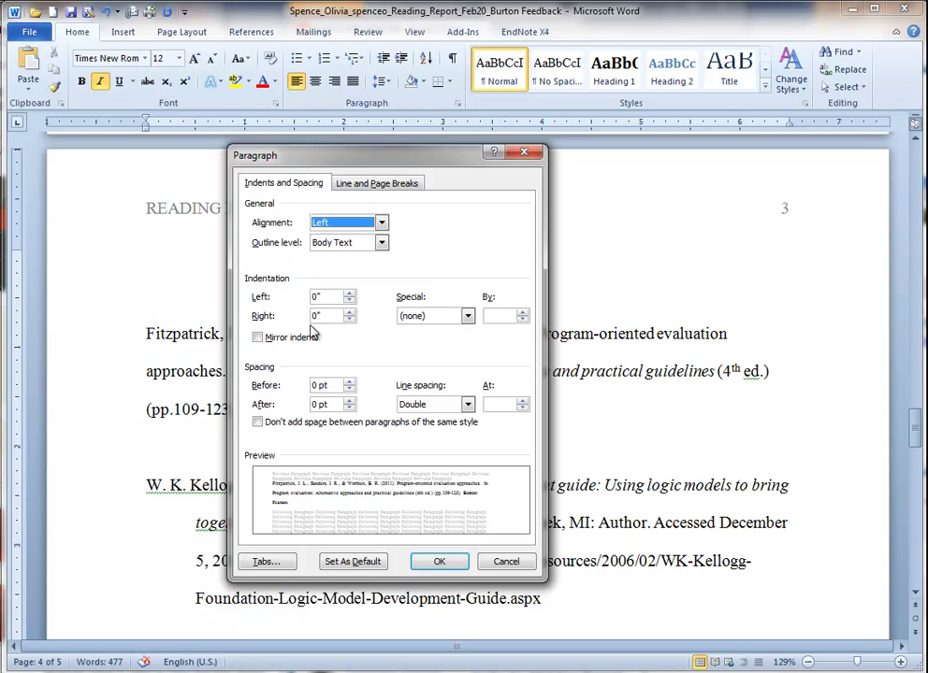
left_click(468, 317)
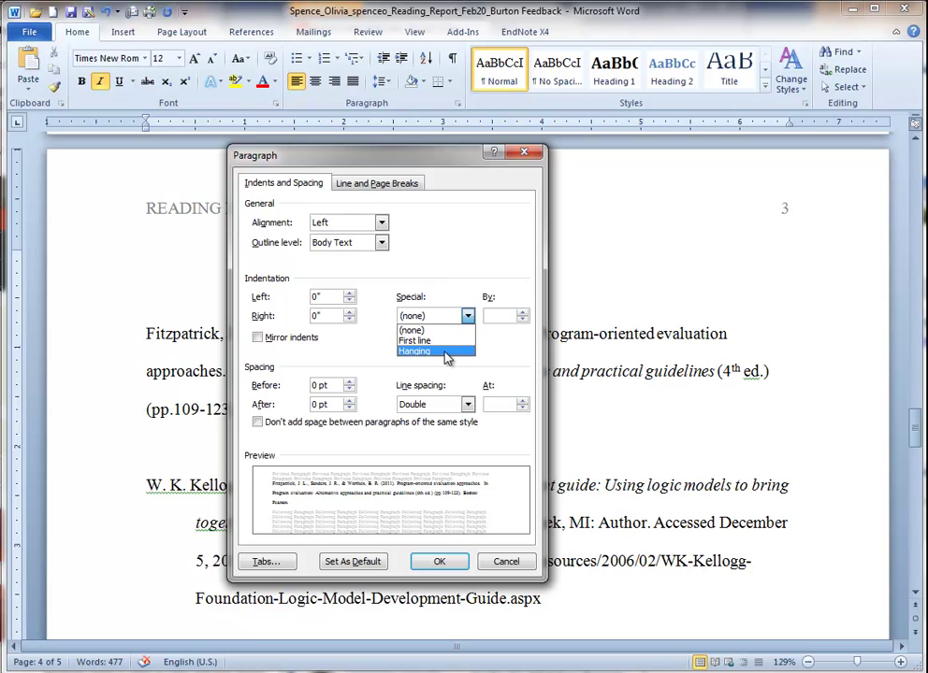
left_click(446, 352)
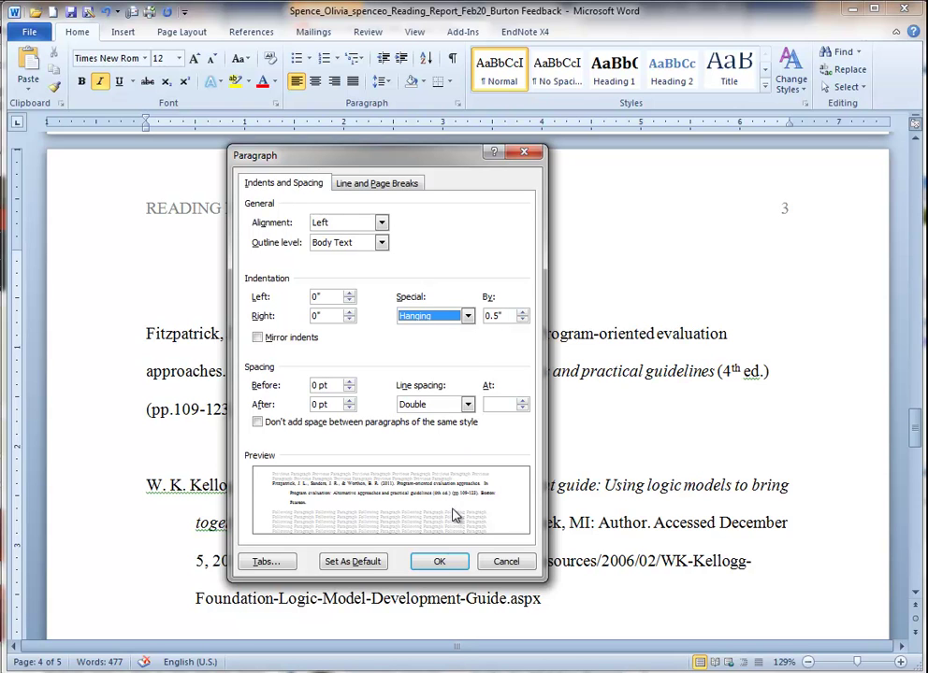
left_click(439, 561)
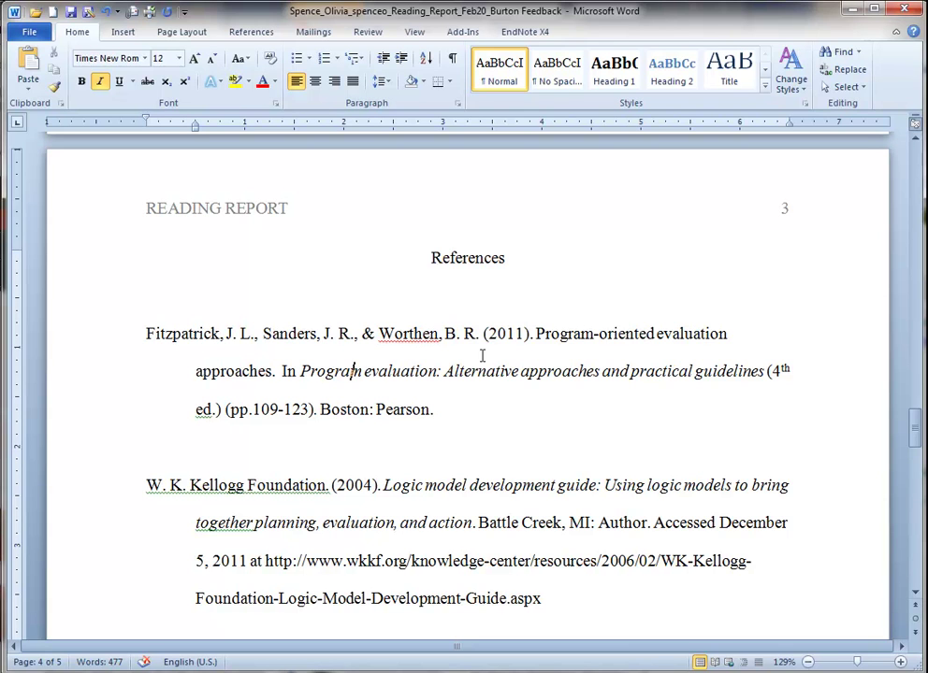
Step: Type gibberish text before 'In' in the Fitzpatrick entry, then delete it again
left_click(281, 371)
type("Daj; dkja; dlkjas;lk dajskl;dk")
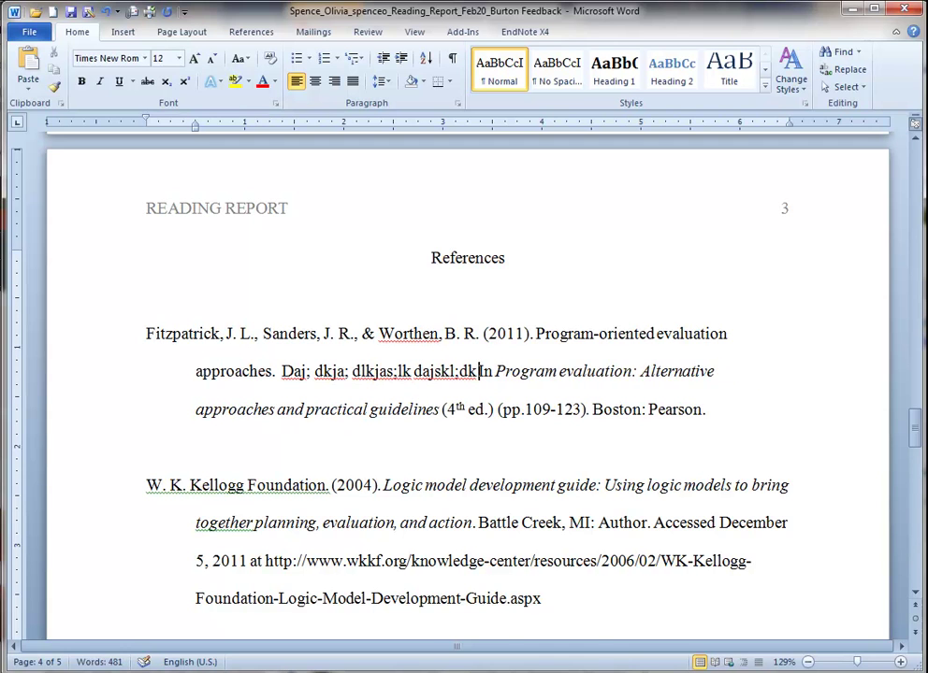
type(" dksaj;ls kjdasf;lk daskjf;asldkj")
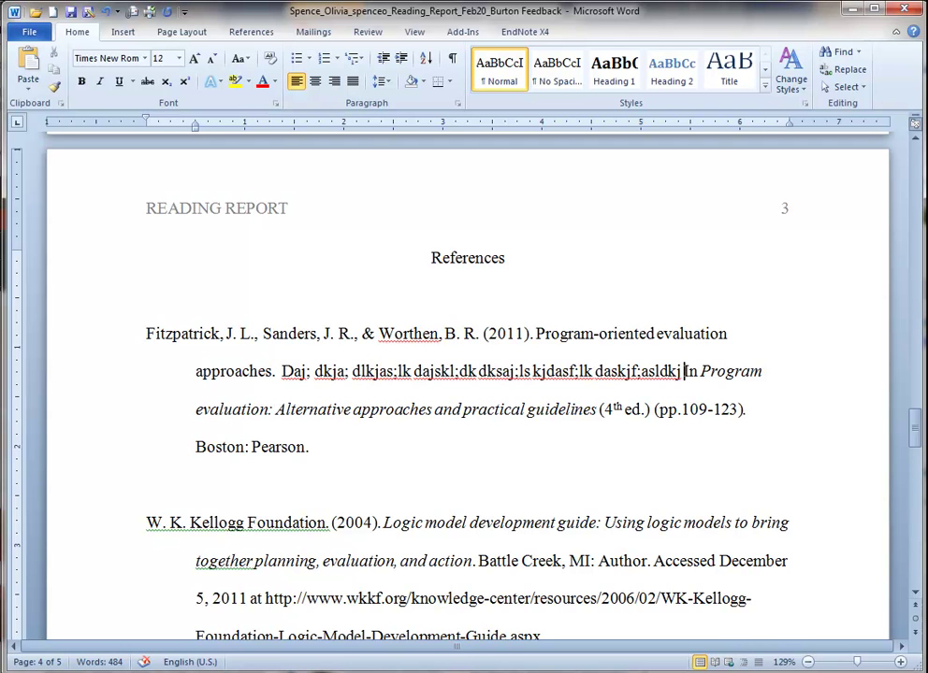
key("BackSpace")
key("BackSpace")
key("BackSpace")
key("BackSpace")
key("BackSpace")
key("BackSpace")
key("BackSpace")
key("BackSpace")
key("BackSpace")
key("BackSpace")
key("BackSpace")
key("BackSpace")
key("BackSpace")
key("BackSpace")
key("BackSpace")
key("BackSpace")
key("BackSpace")
key("BackSpace")
key("BackSpace")
key("BackSpace")
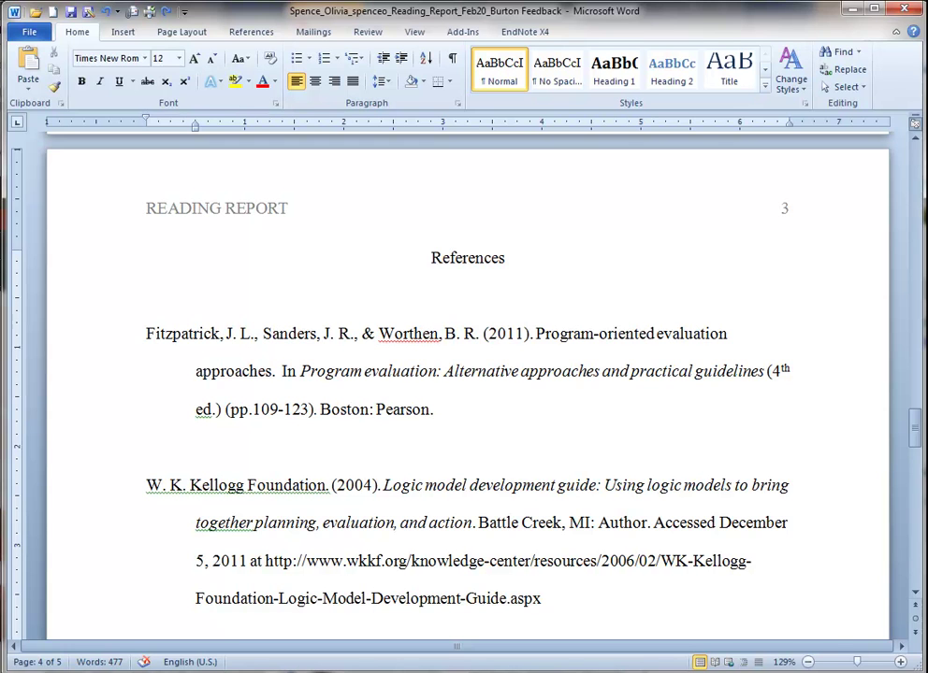
scroll(575, 404, "down", 2)
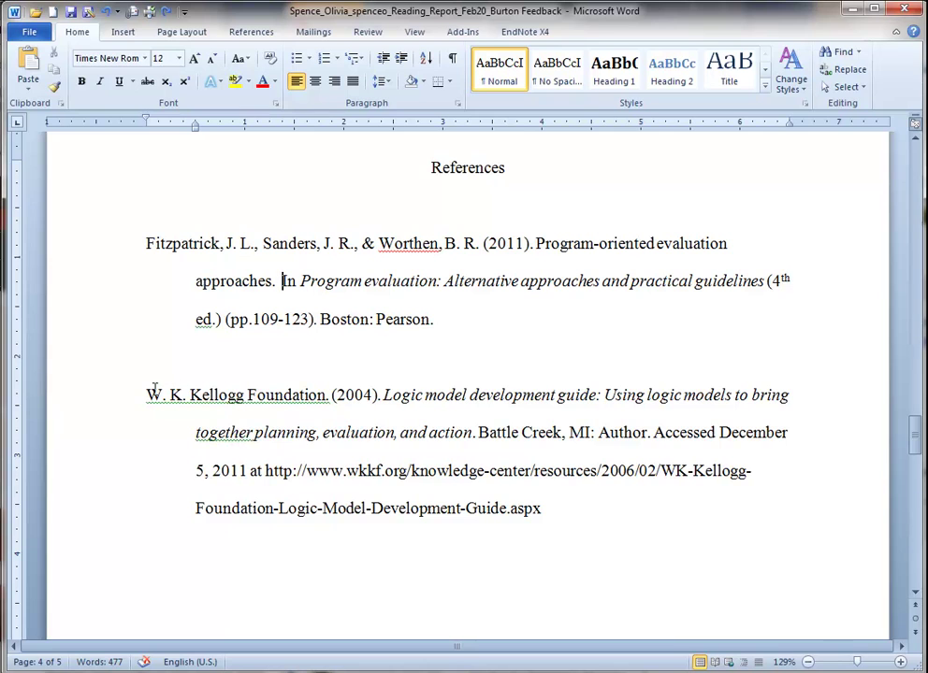
Step: Move into the Kellogg reference and examine where its manual line breaks fall
left_click(416, 335)
key("ctrl+i")
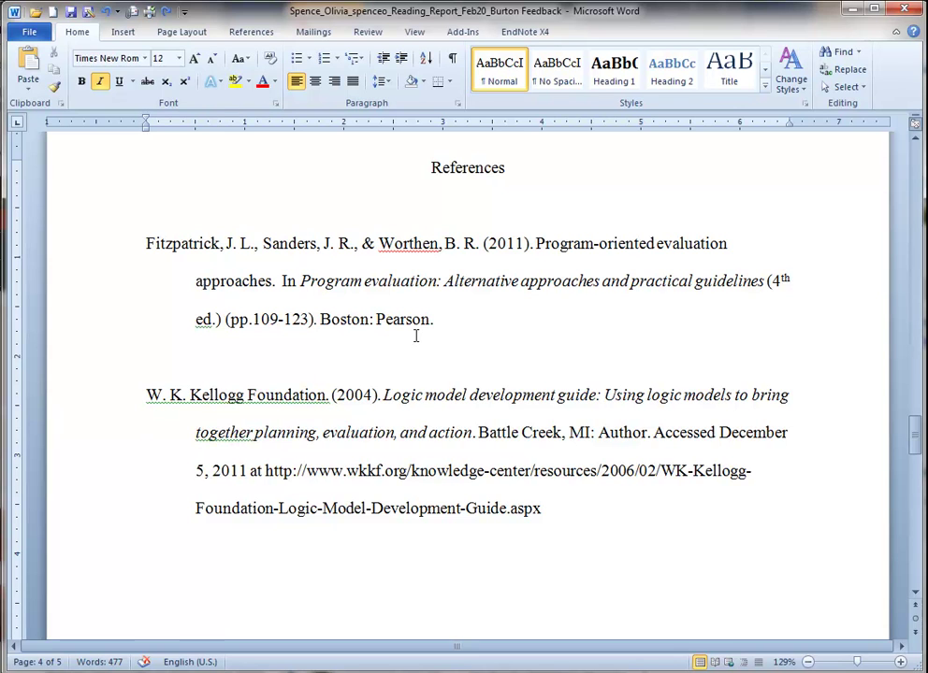
key("Down")
key("Down")
key("Down")
key("Up")
key("Up")
key("Up")
key("Up")
key("Down")
key("Down")
key("Down")
key("Up")
key("Up")
key("Up")
key("Up")
key("End")
key("Right")
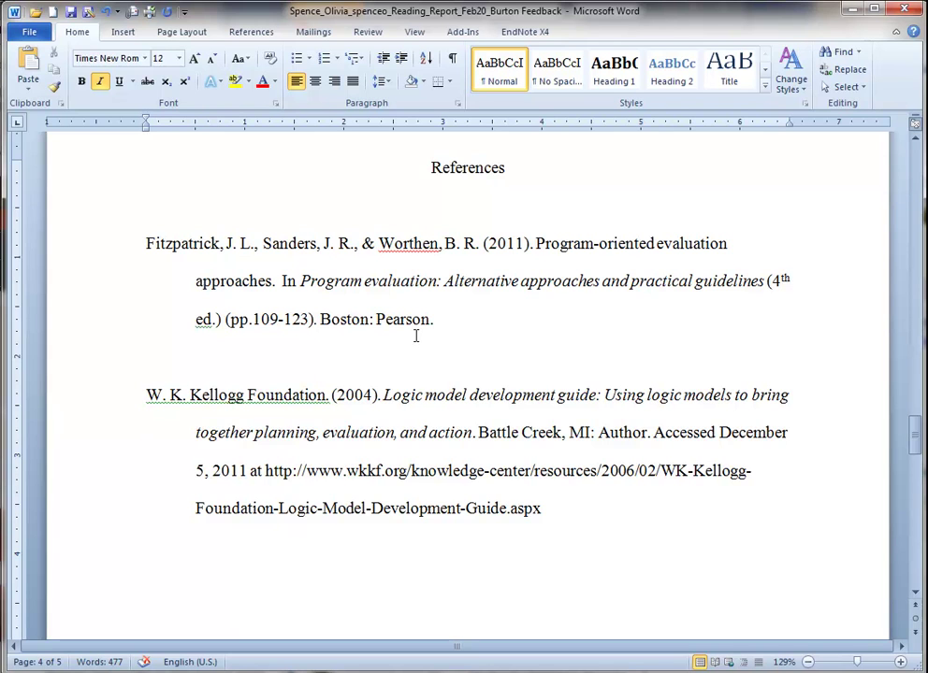
Step: Remove the indent before 'together planning' and join '5, 2011' onto the 'Accessed December' line
key("Delete")
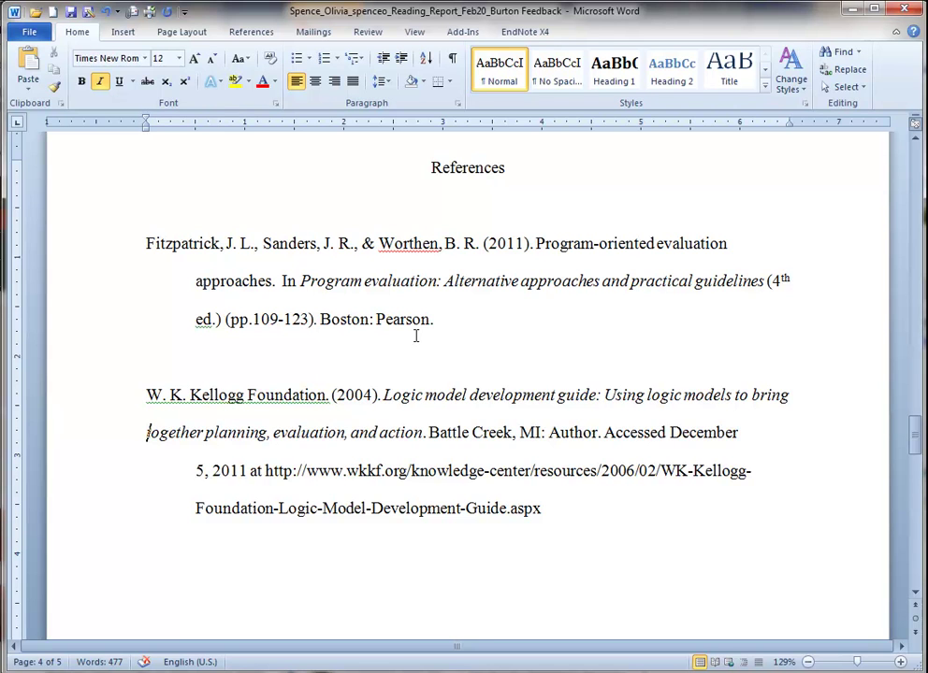
key("Down")
key("Left")
key("Left")
key("Right")
key("BackSpace")
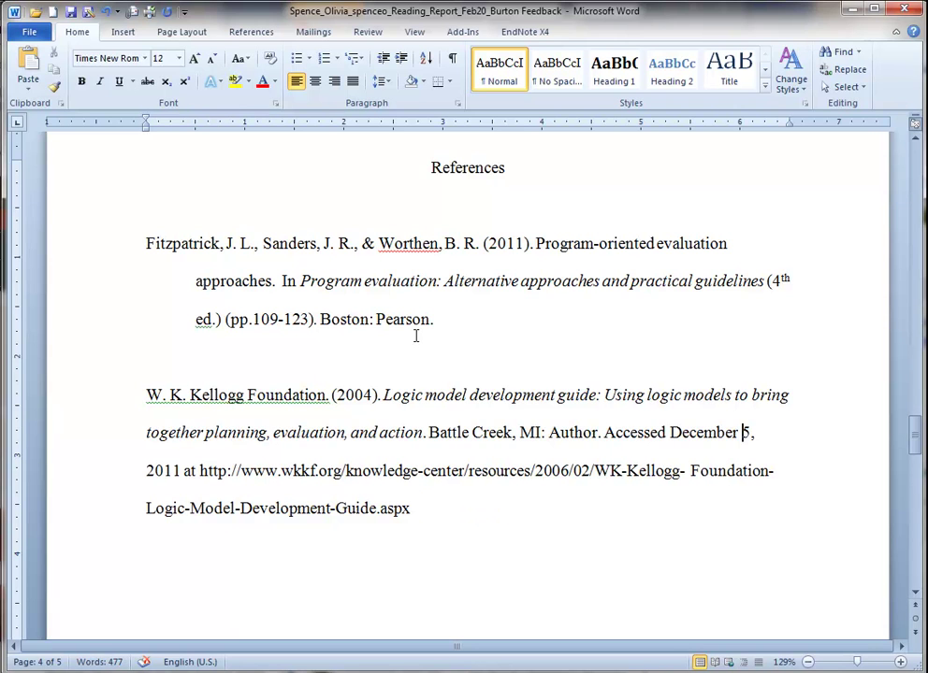
key("ctrl+End")
key("Up")
key("Up")
key("Up")
key("Up")
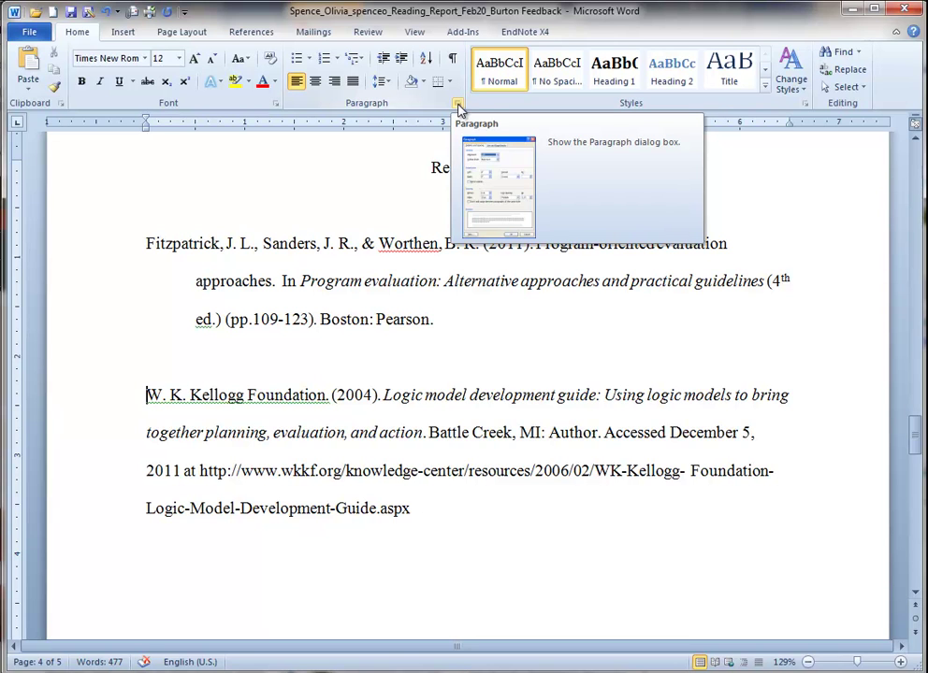
Step: Give the Kellogg reference a 0.5" hanging indent and remove the extra indent before its URL line
left_click(459, 106)
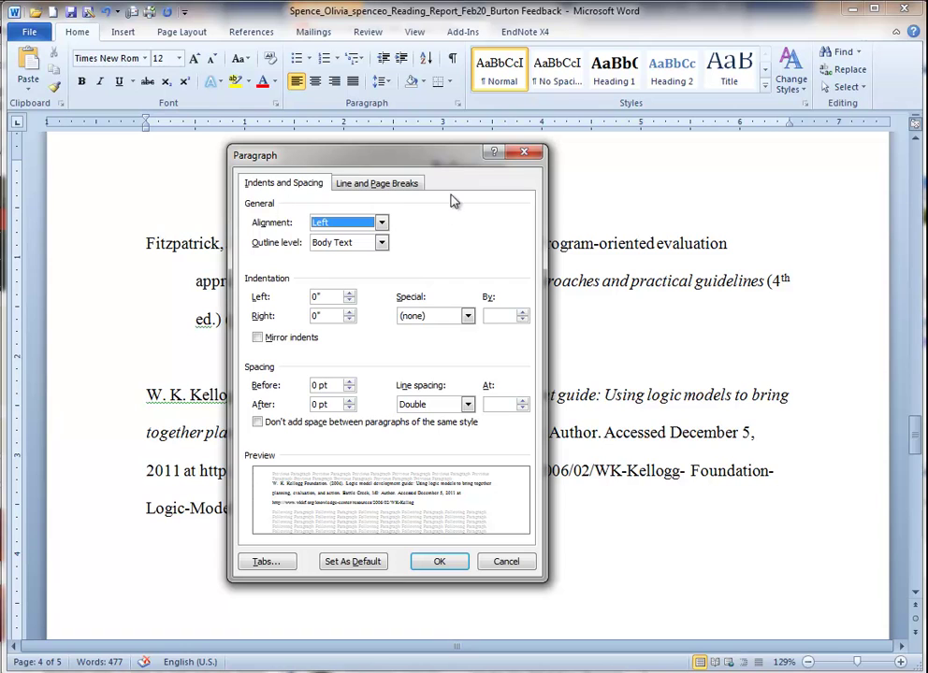
left_click(469, 318)
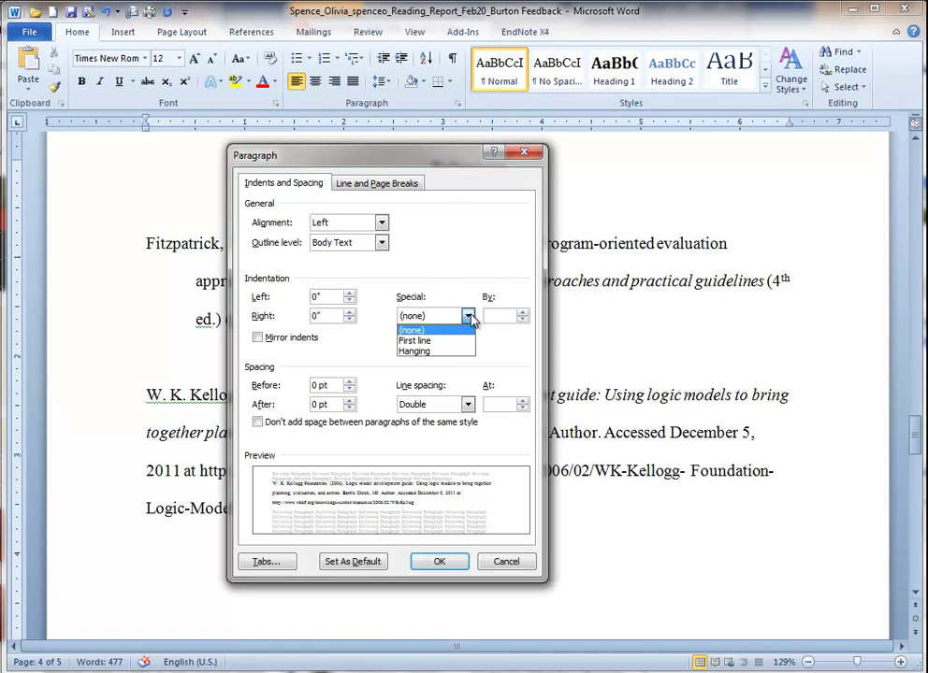
left_click(437, 351)
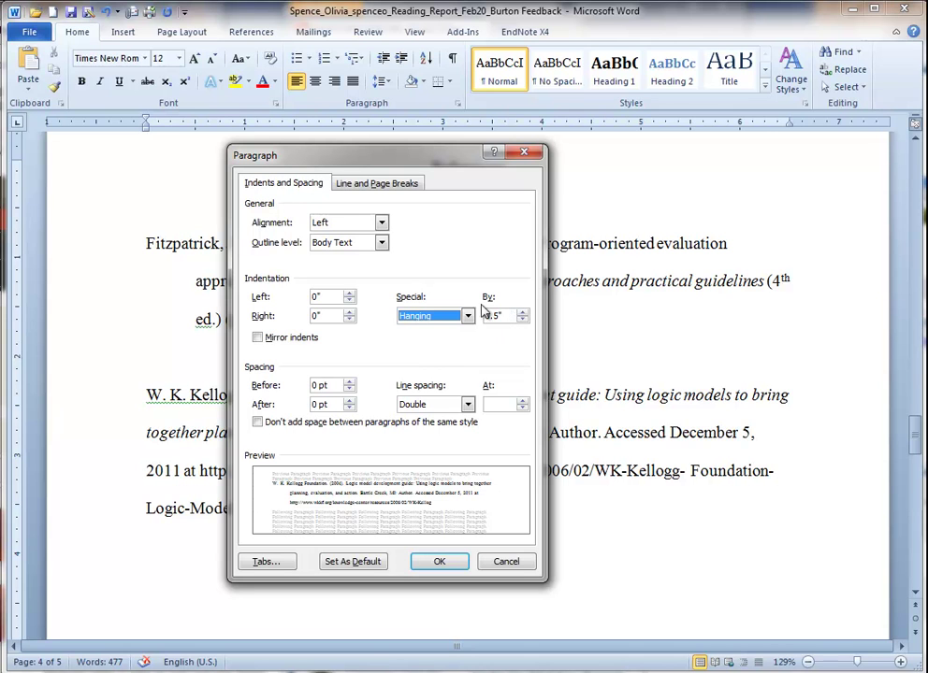
left_click(460, 562)
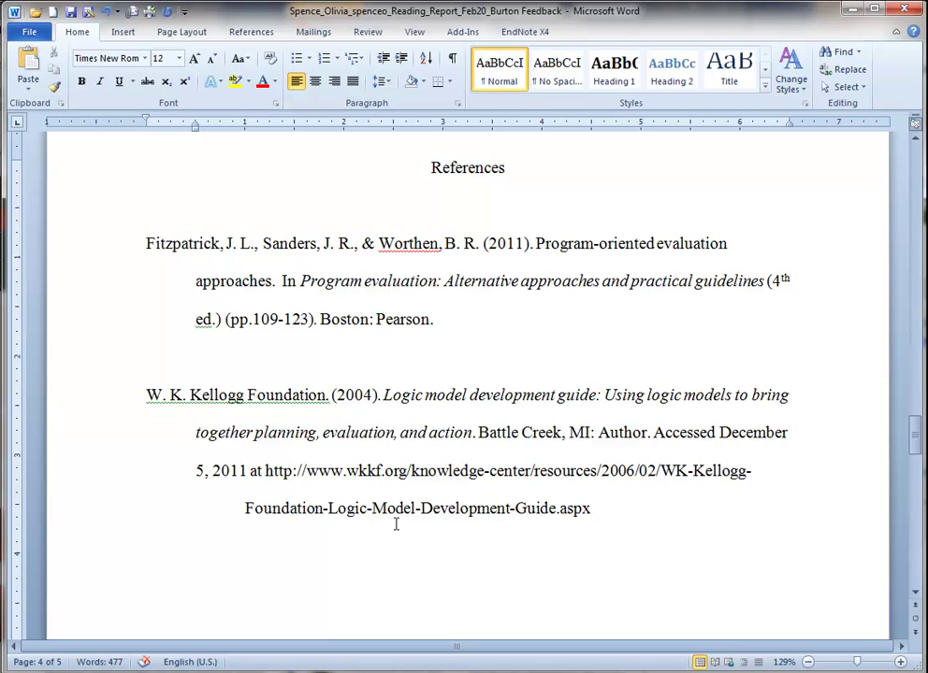
left_click(248, 506)
key("BackSpace")
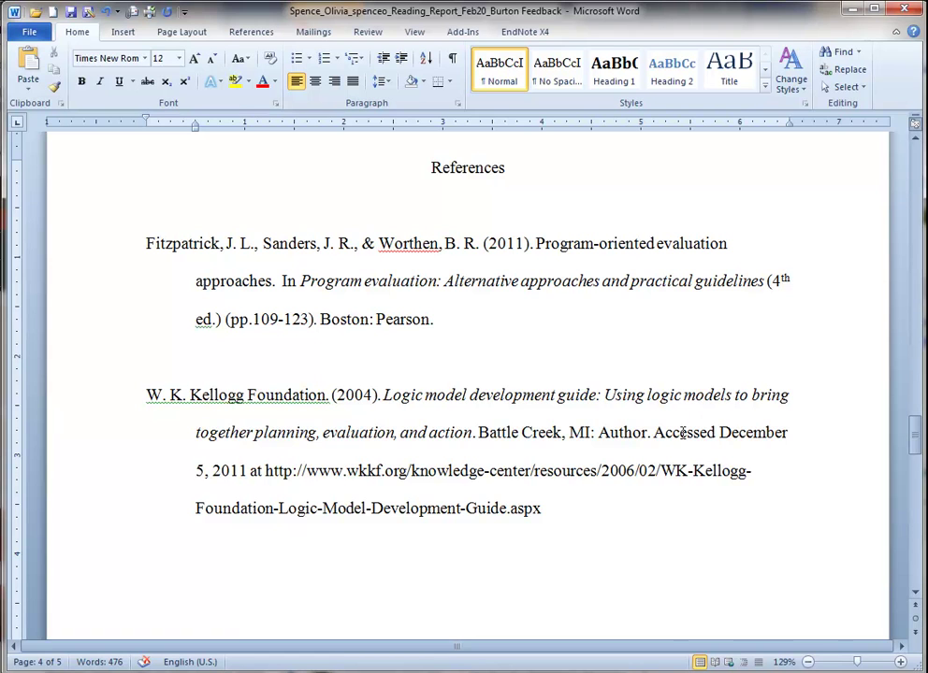
Step: Replace 'Accessed December 5, 2011 at' with 'Retreived from' before the Kellogg URL
left_click_drag(683, 432, 265, 473)
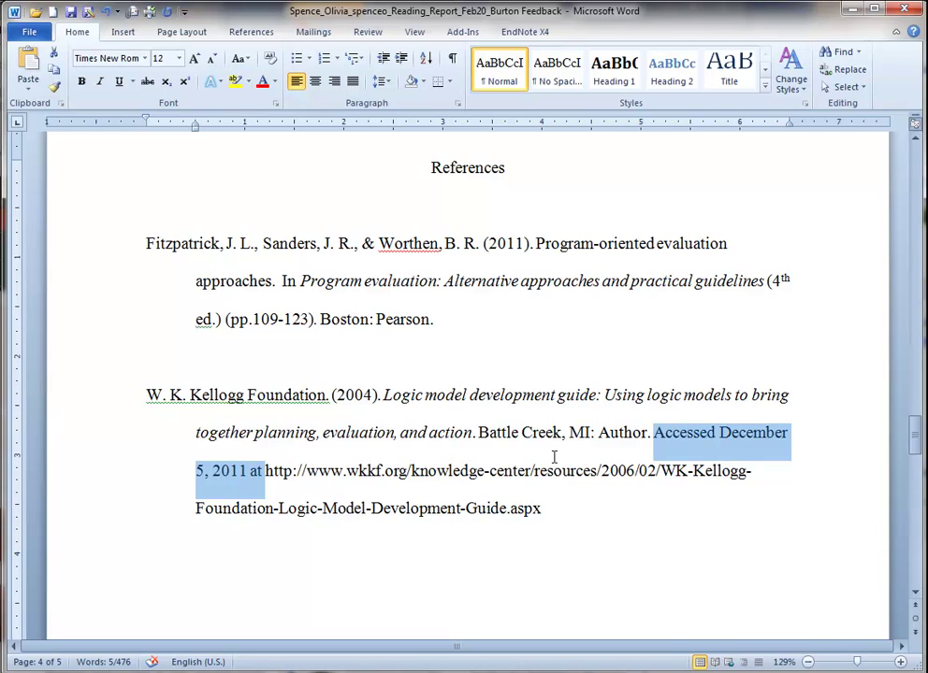
type("Retre")
type("ived from")
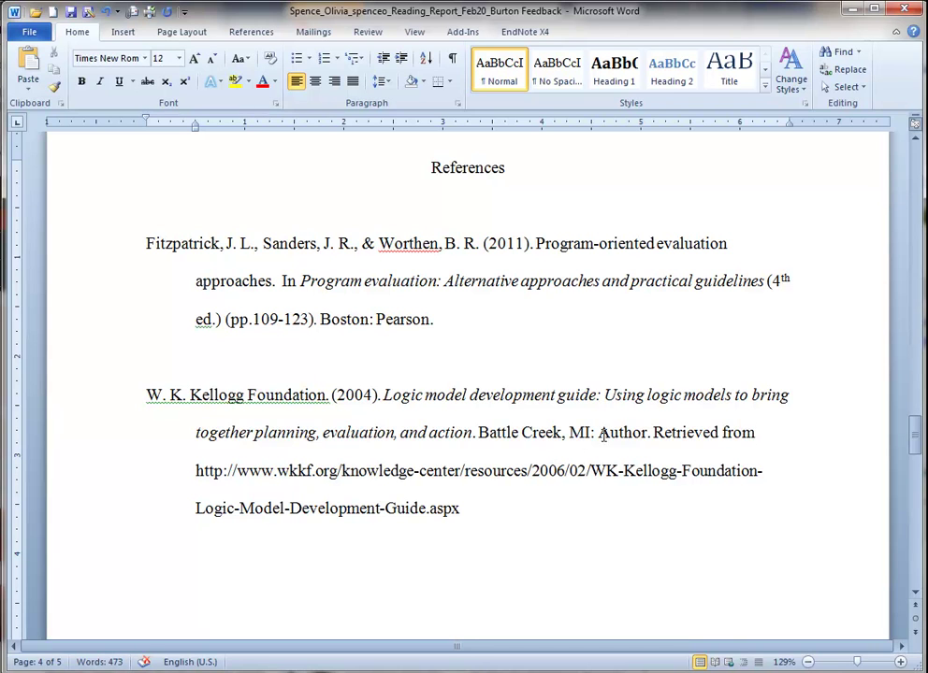
left_click(653, 431)
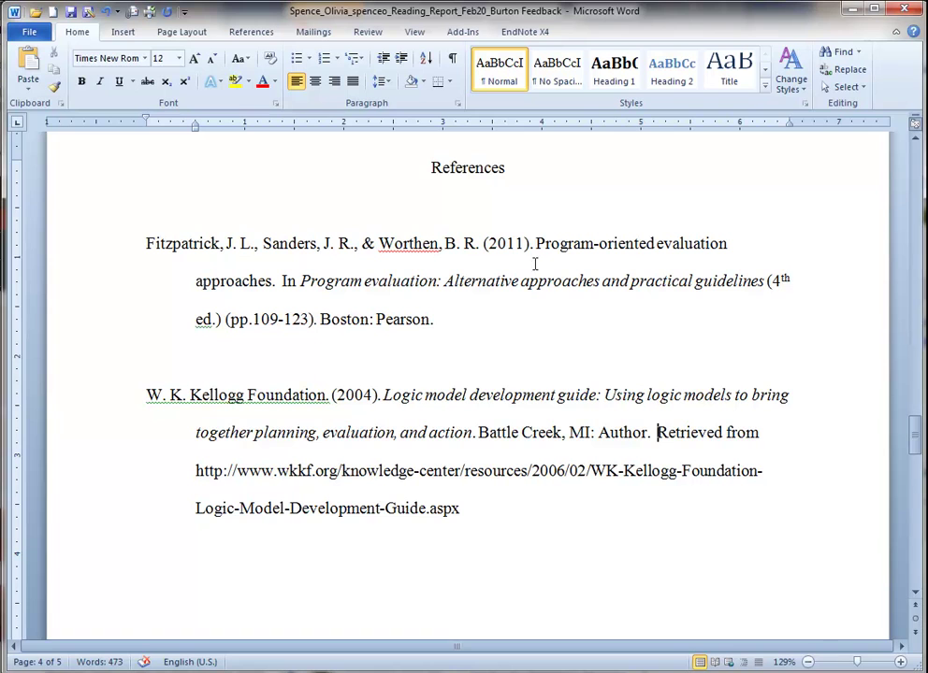